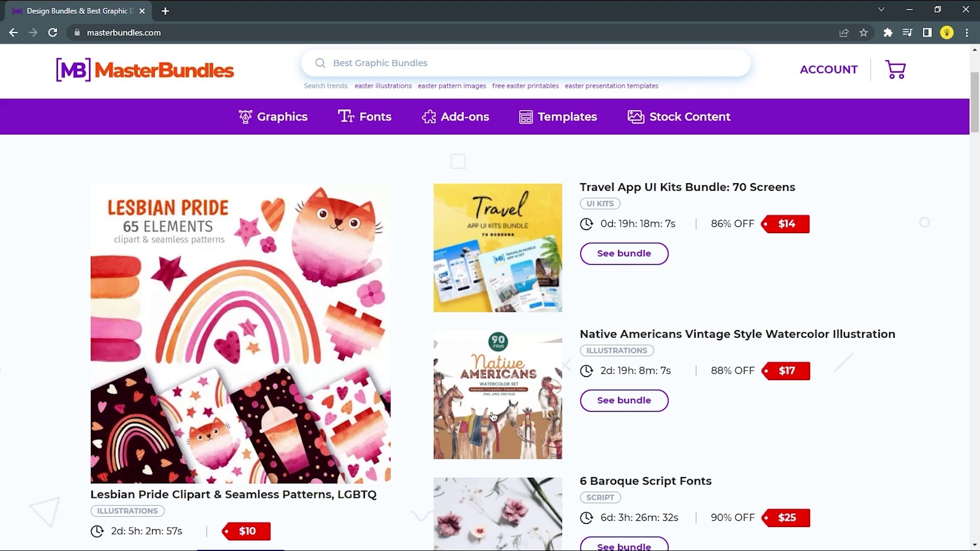
- Browse the Graphics and Templates menus and open the Templates > UI Kits catalogue
scroll(488, 411, down, 5)
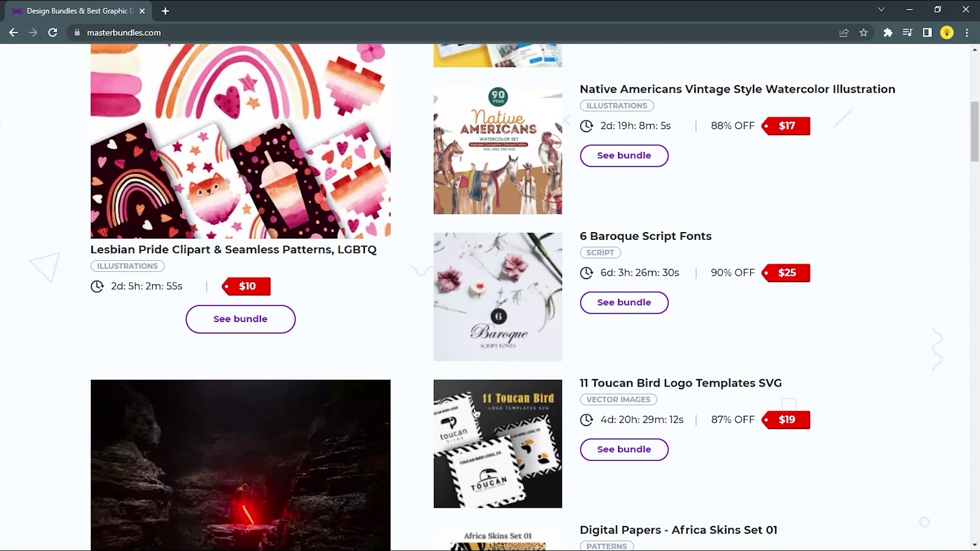
scroll(476, 413, down, 5)
scroll(488, 379, down, 2)
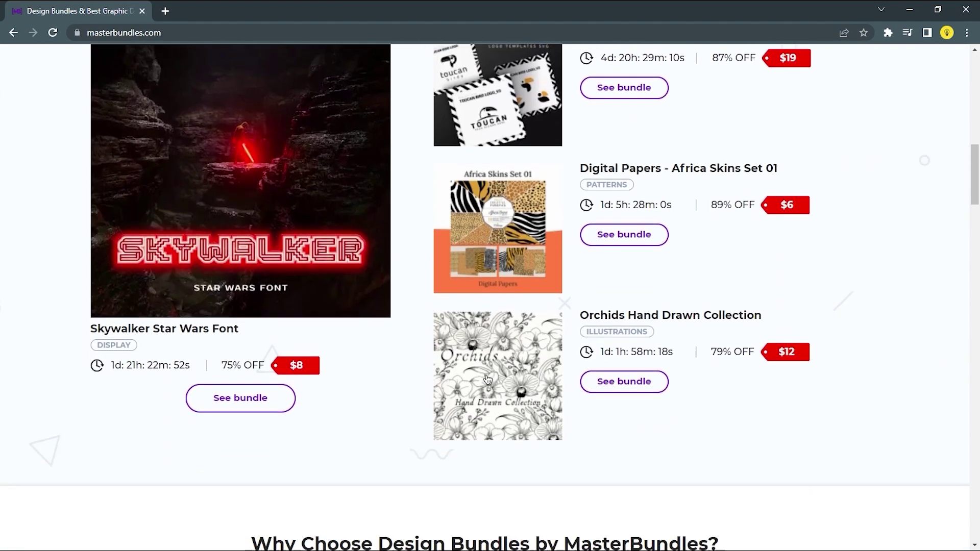
scroll(487, 379, down, 5)
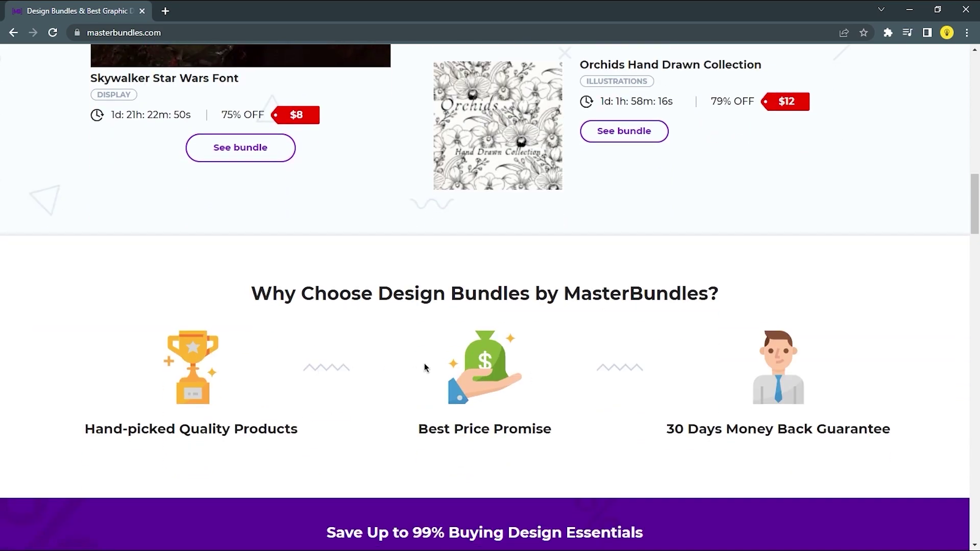
scroll(504, 371, up, 14)
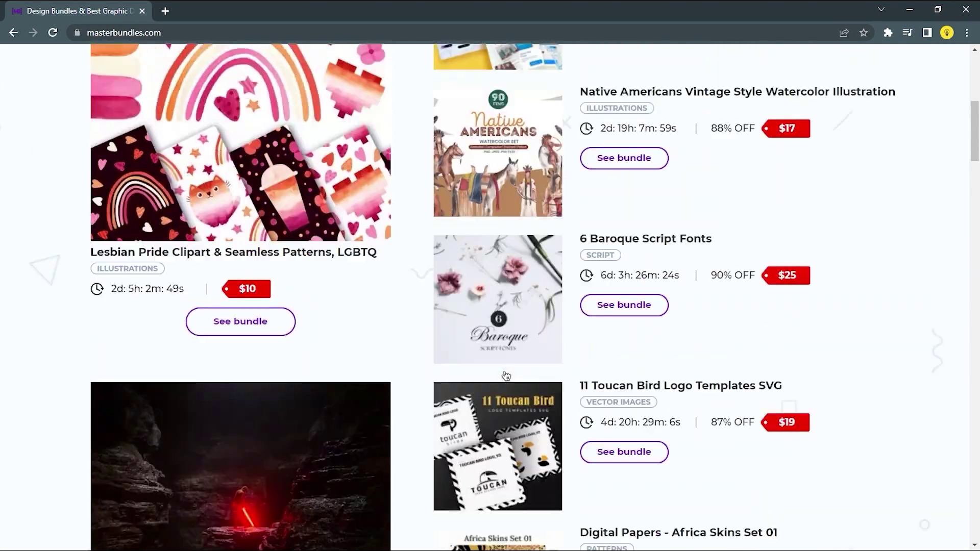
scroll(506, 377, up, 5)
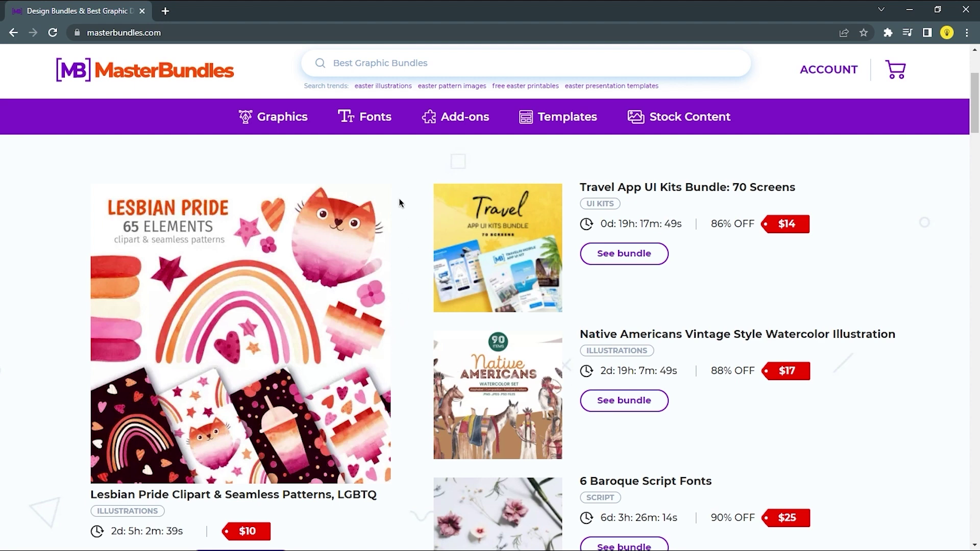
mouse_move(279, 119)
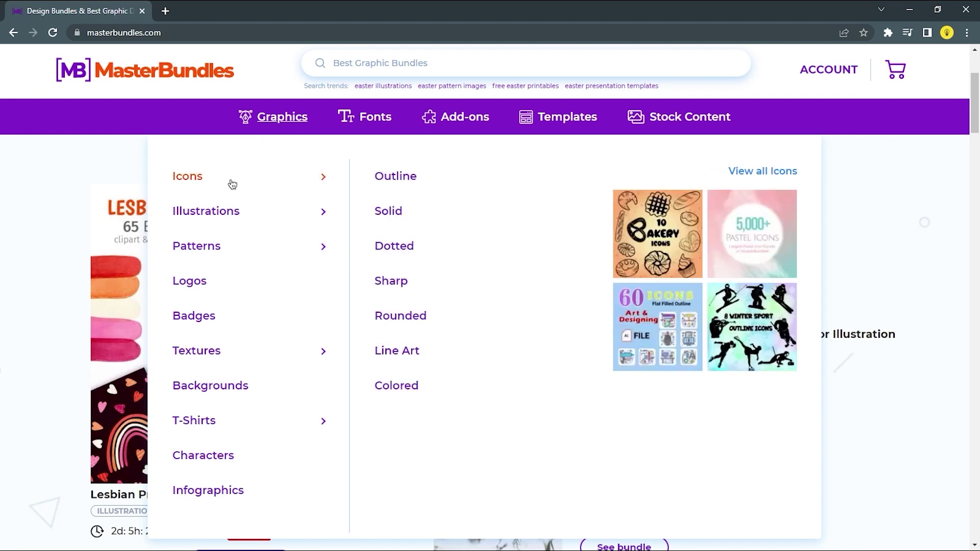
mouse_move(228, 220)
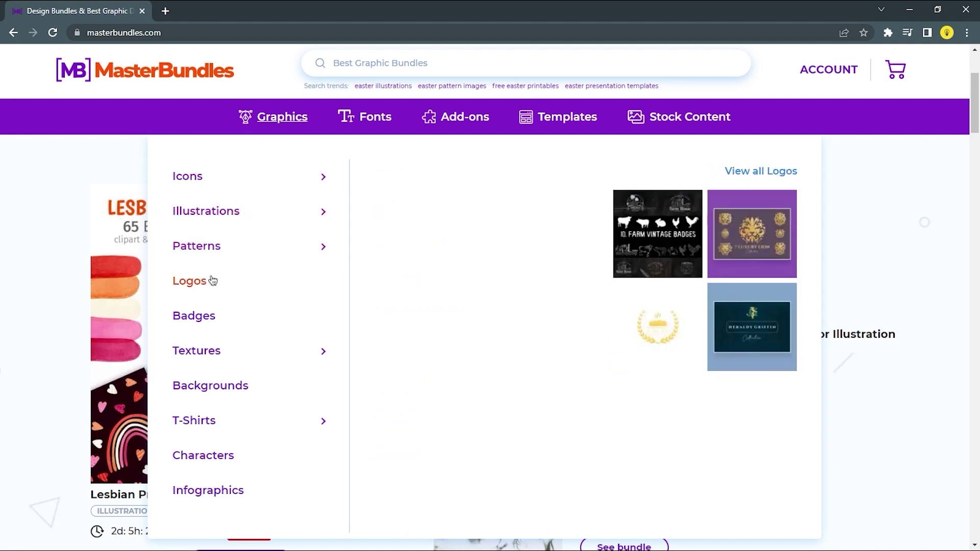
mouse_move(240, 176)
mouse_move(564, 119)
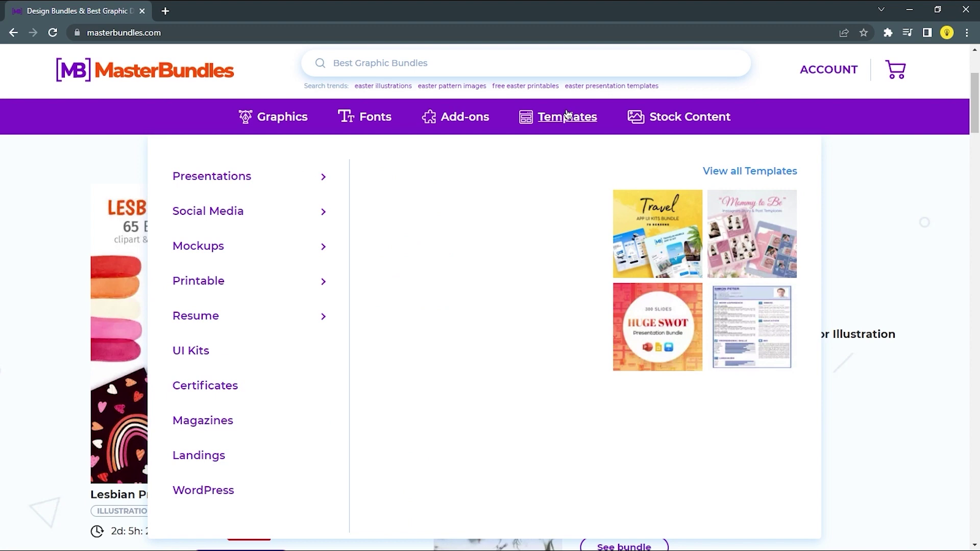
click(197, 353)
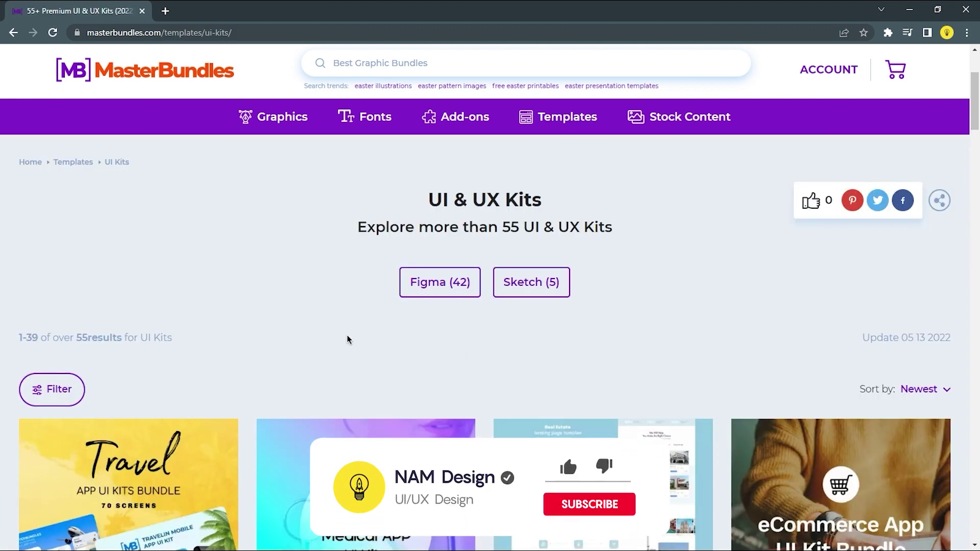
- Scroll the UI & UX Kits listing to the footer and open 'Sell your deal' under Pages
scroll(420, 333, down, 7)
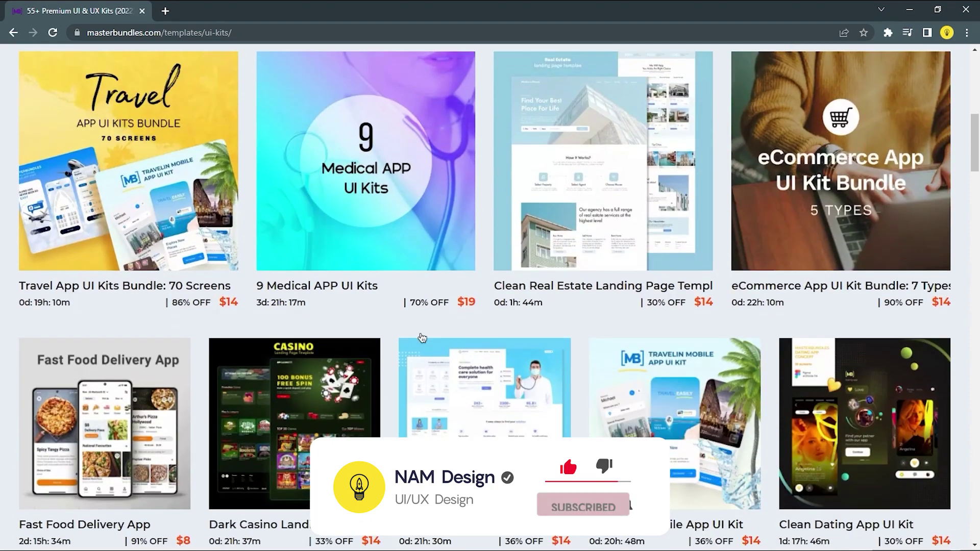
scroll(448, 321, down, 1)
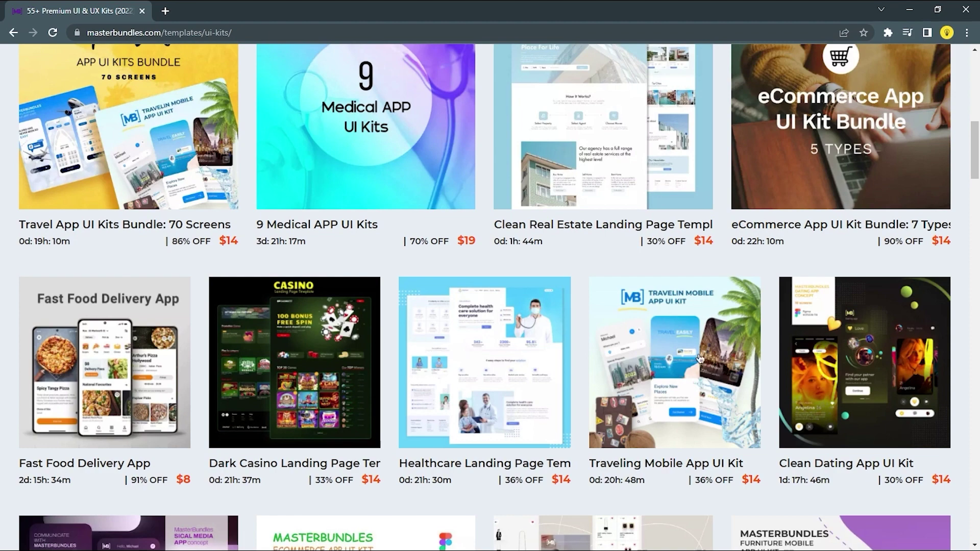
scroll(680, 363, down, 1)
scroll(680, 362, down, 5)
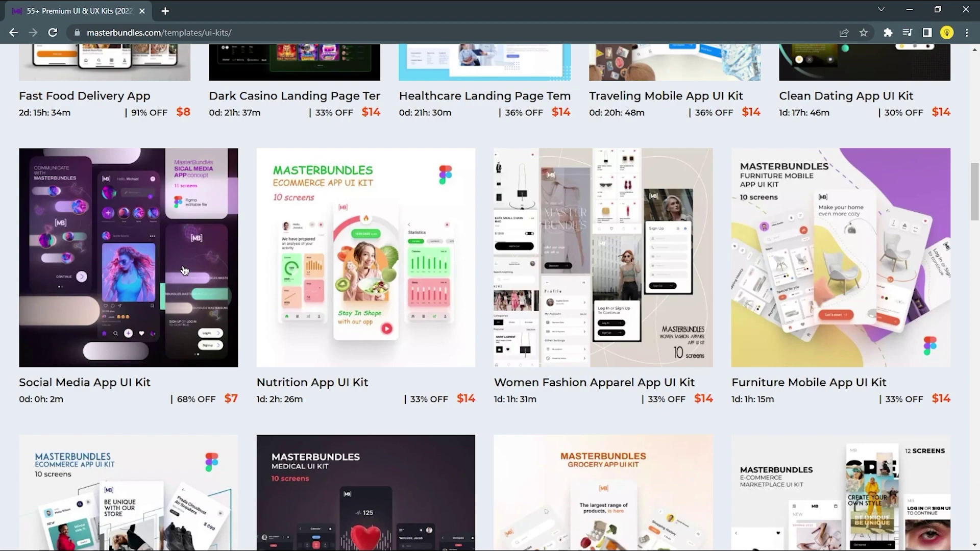
scroll(381, 255, down, 3)
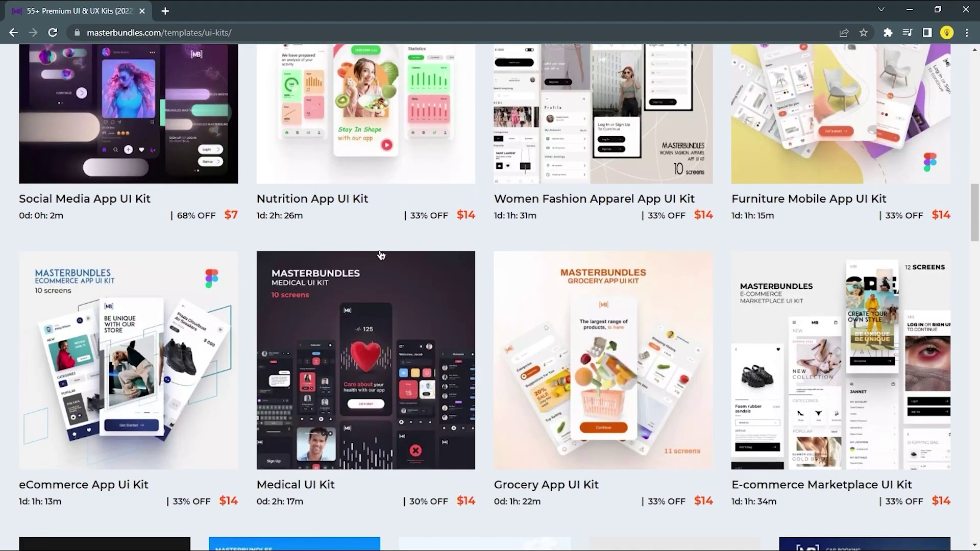
scroll(381, 255, down, 10)
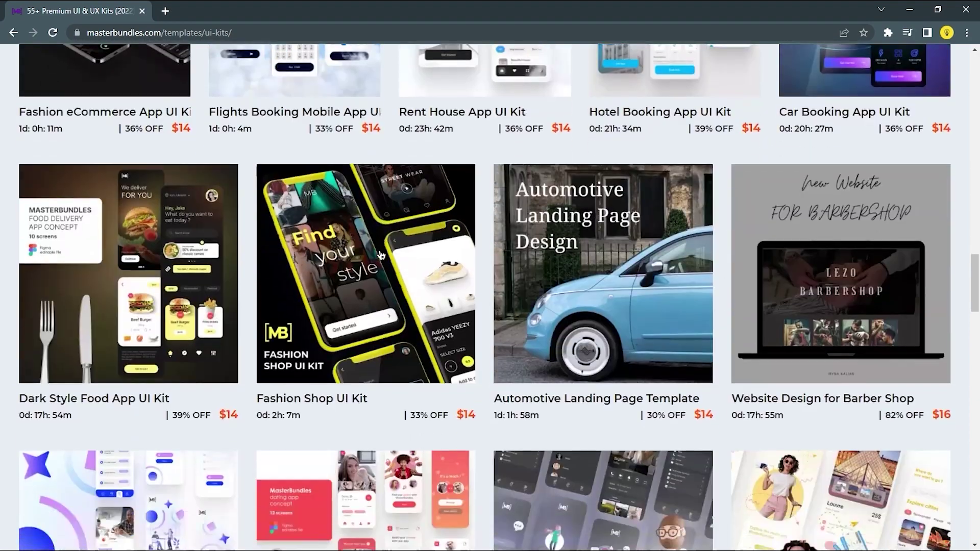
scroll(380, 255, down, 14)
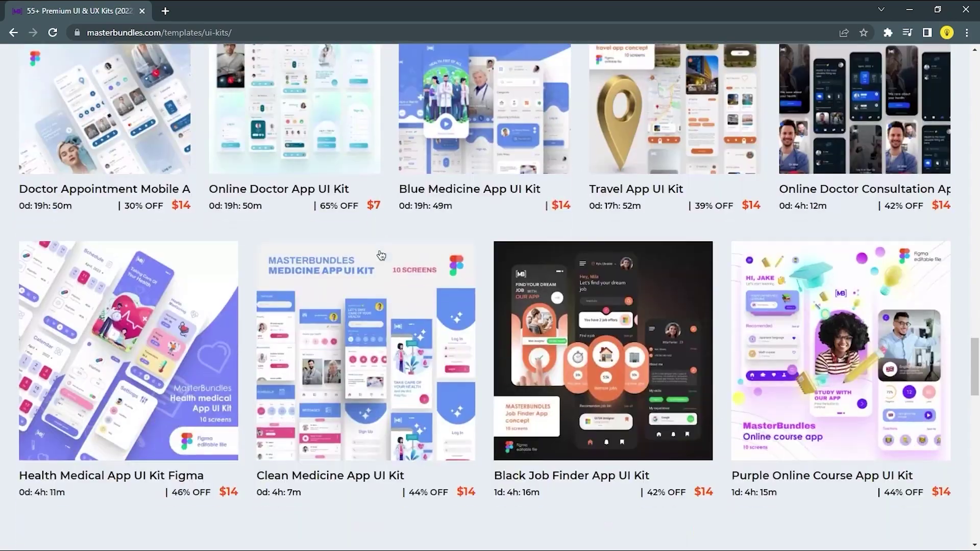
scroll(380, 255, down, 9)
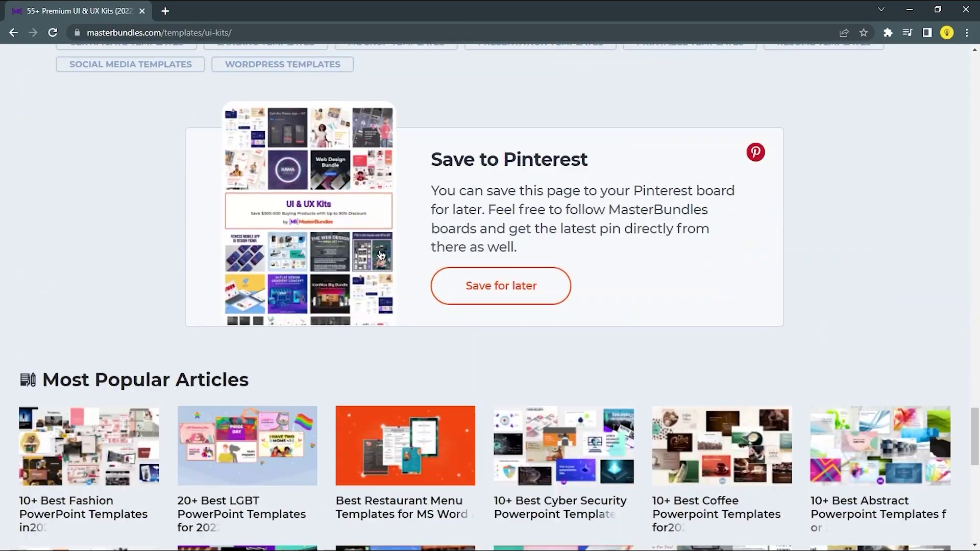
scroll(380, 254, down, 13)
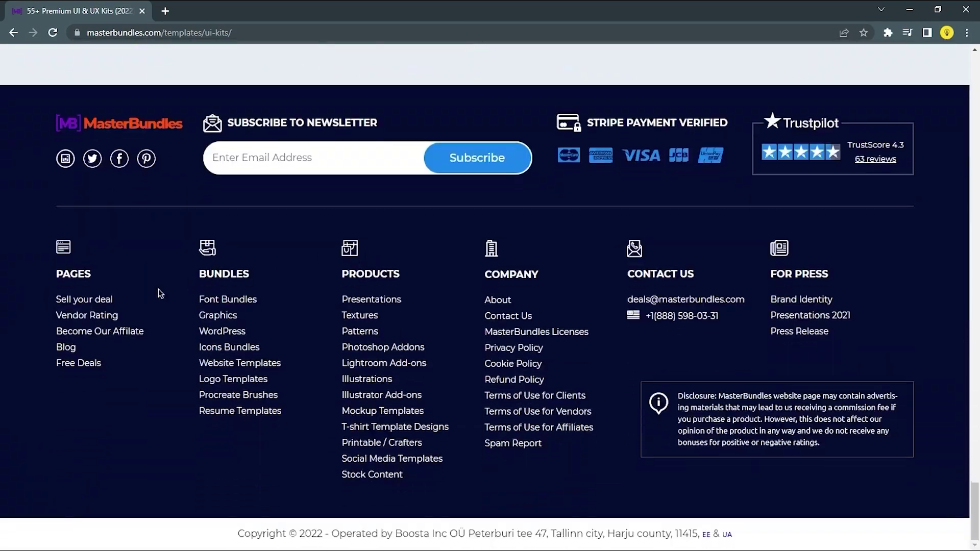
click(101, 306)
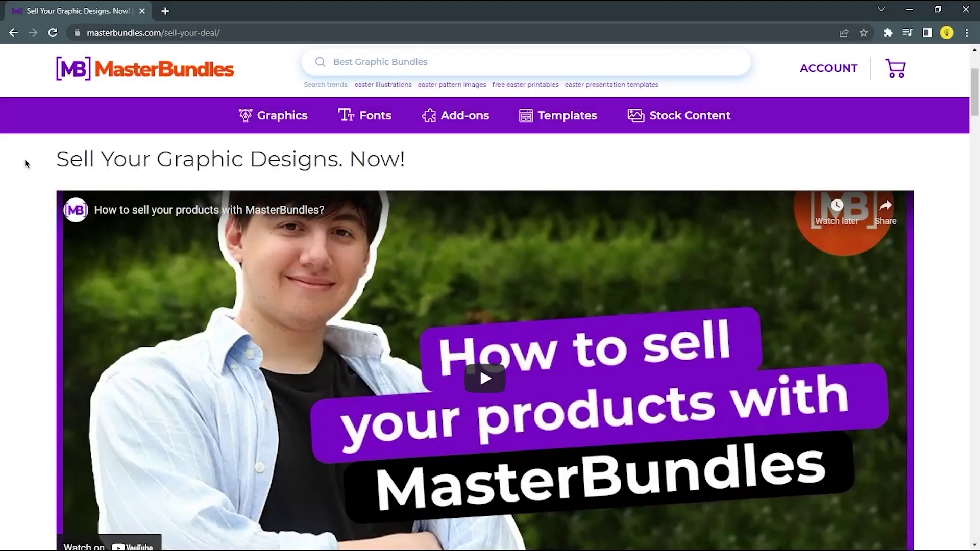
scroll(30, 164, down, 2)
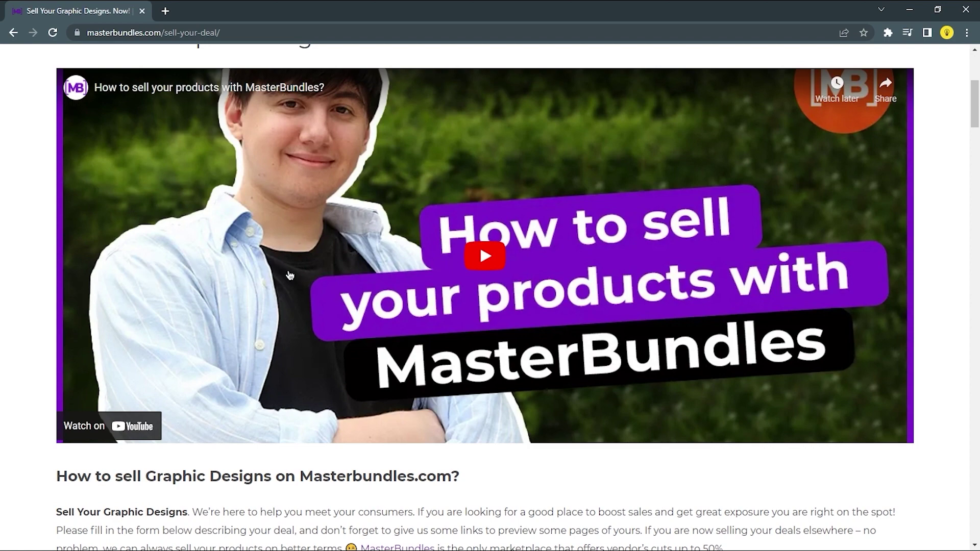
scroll(398, 278, down, 2)
scroll(436, 239, down, 5)
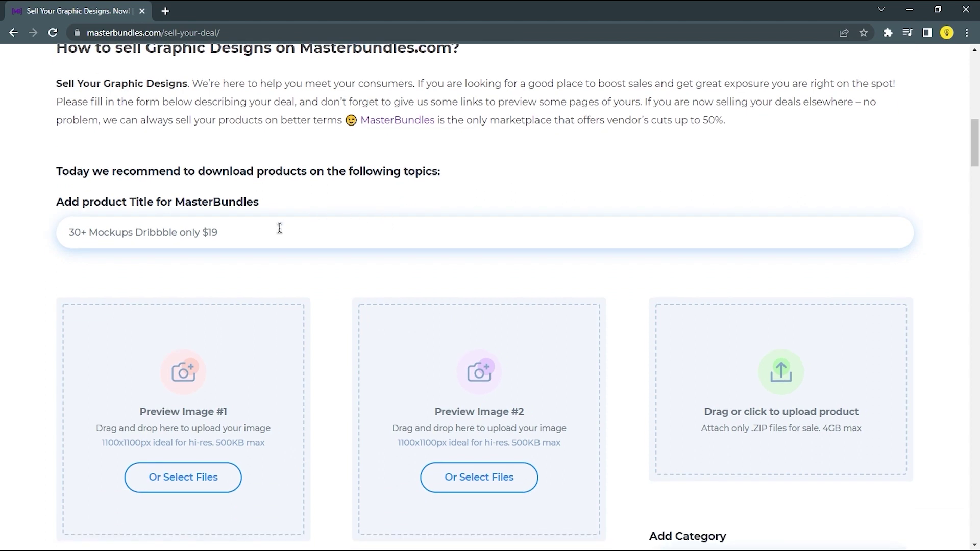
click(235, 234)
drag(220, 232, 208, 232)
drag(88, 232, 66, 232)
- Upload the Dribbble Shot Style Kit cover and the tilted mockup grid as preview images #1 and #2
click(246, 234)
scroll(339, 285, down, 3)
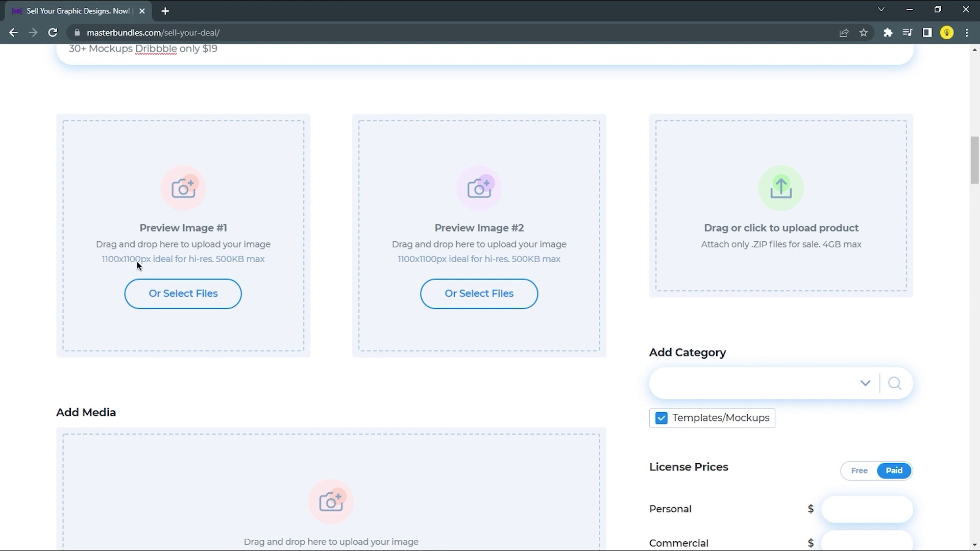
click(192, 296)
click(488, 300)
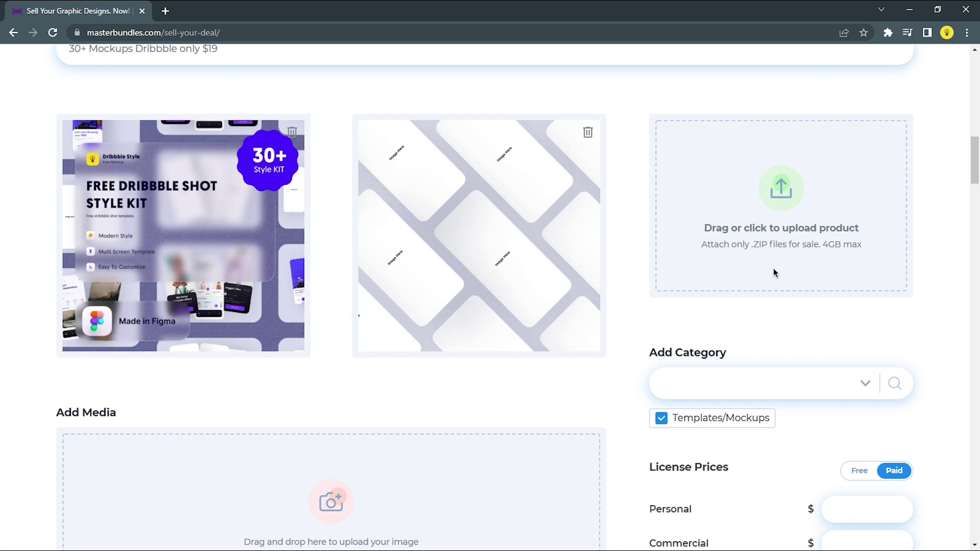
scroll(773, 268, down, 3)
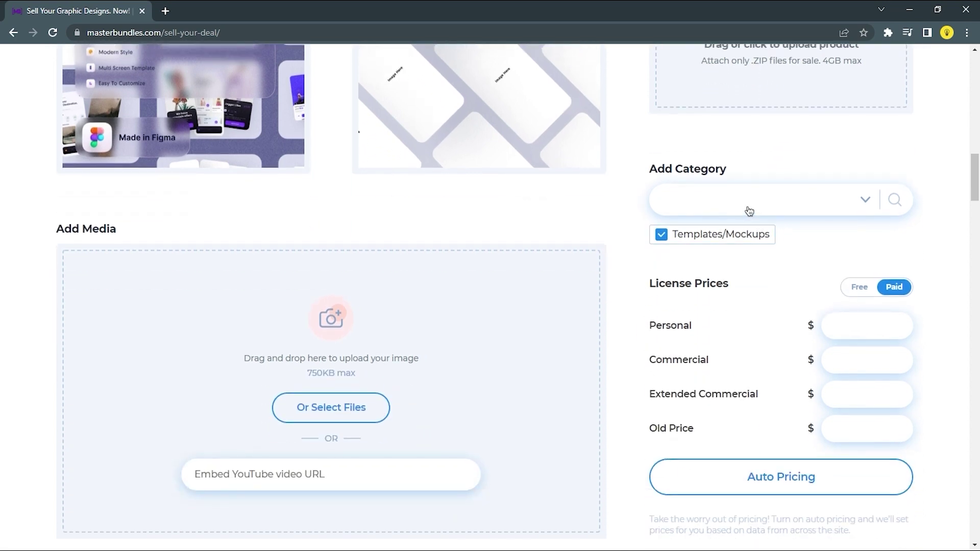
- Auto-fill license prices: Personal $9, Commercial $17, Extended Commercial $40, Old Price $86
click(749, 211)
click(746, 203)
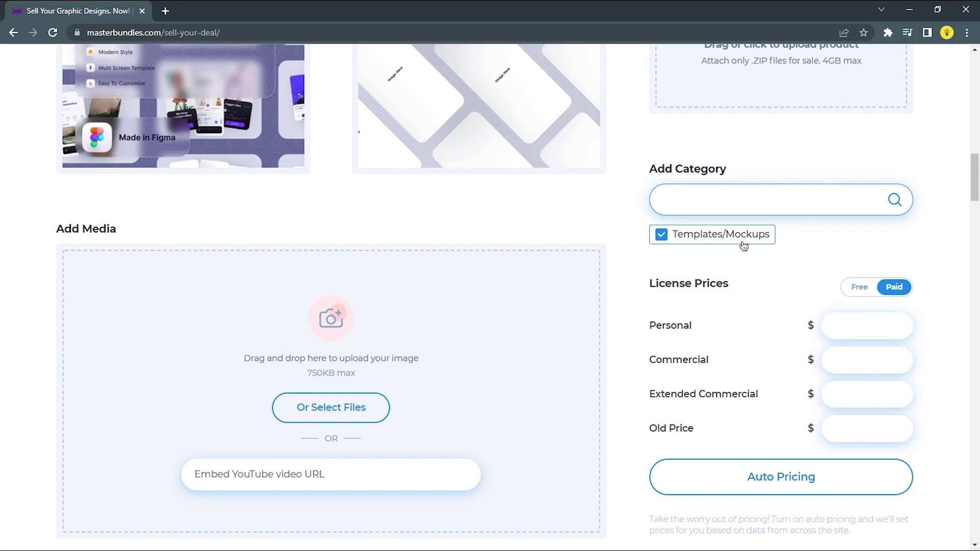
scroll(772, 255, down, 2)
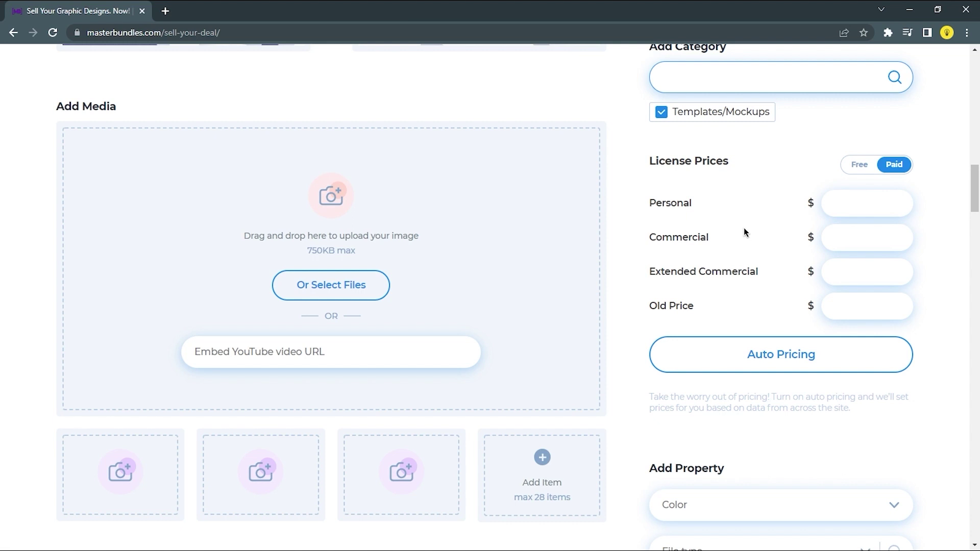
click(778, 360)
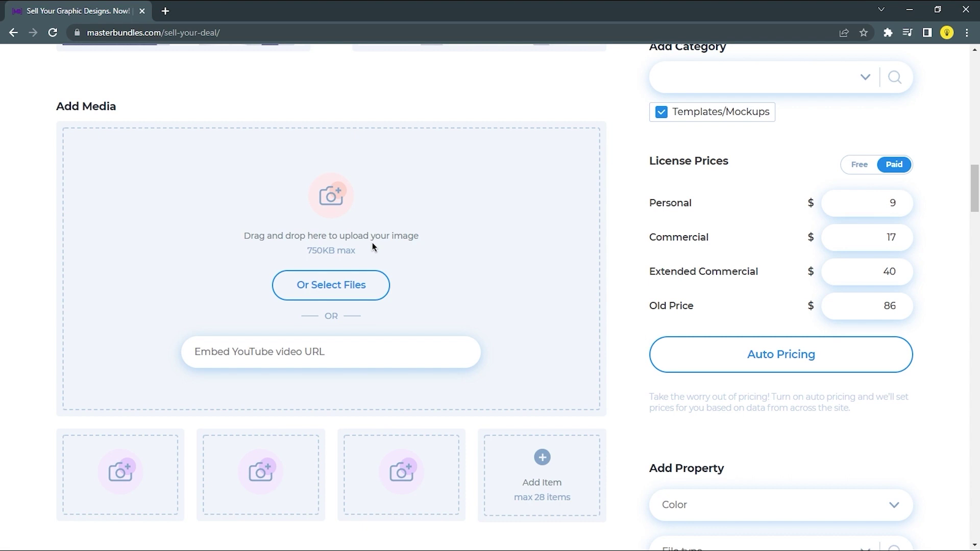
scroll(326, 239, down, 1)
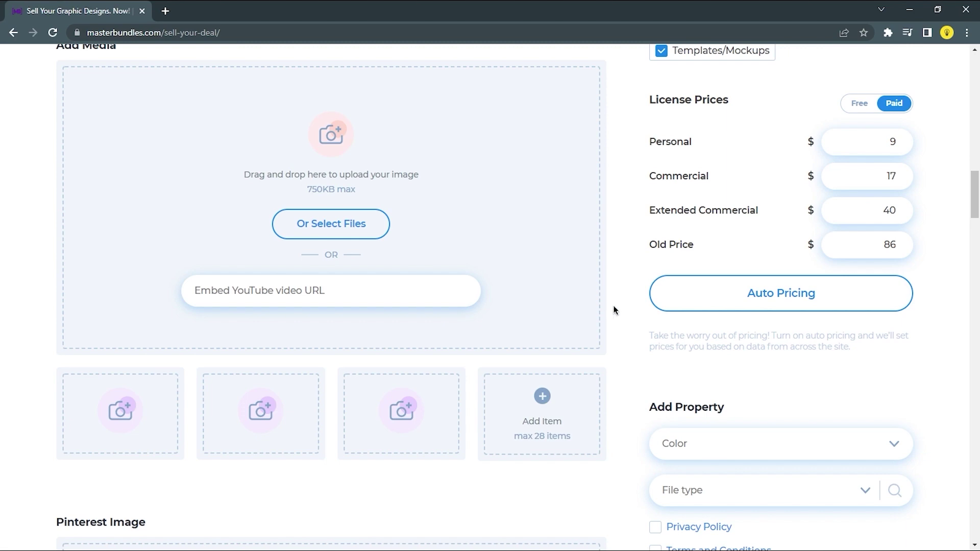
scroll(623, 316, down, 5)
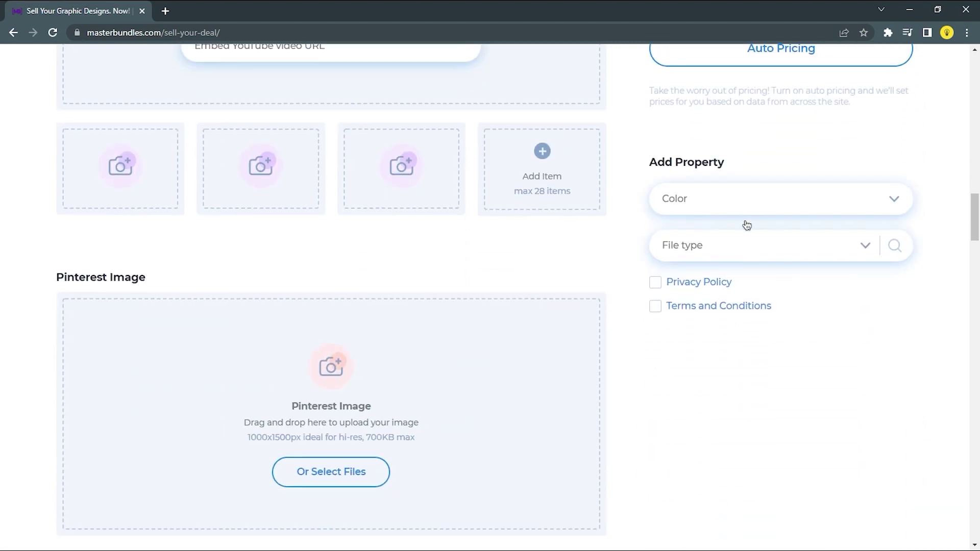
- Select FIG and ZIP as file types and tick Privacy Policy and Terms and Conditions
click(746, 248)
scroll(720, 347, down, 9)
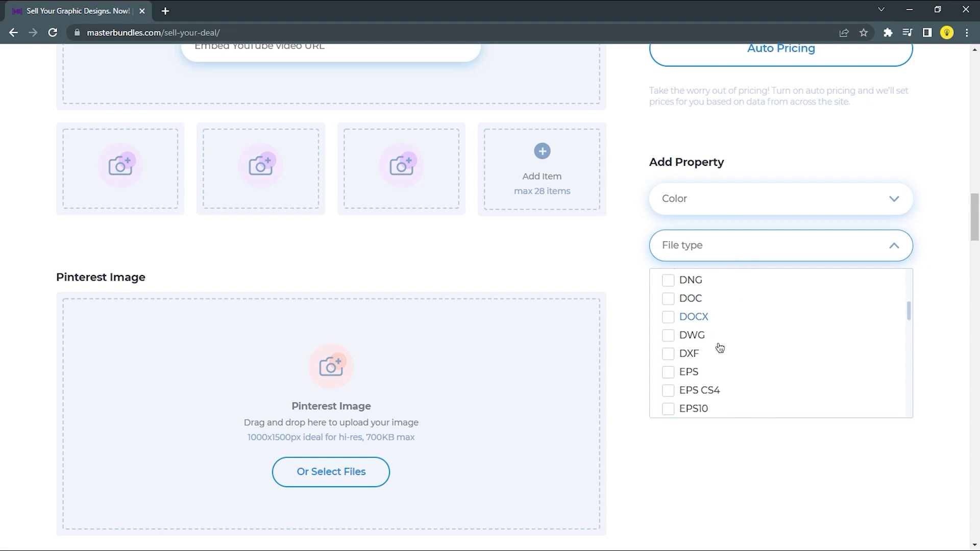
click(668, 303)
scroll(697, 359, down, 6)
scroll(692, 371, down, 1)
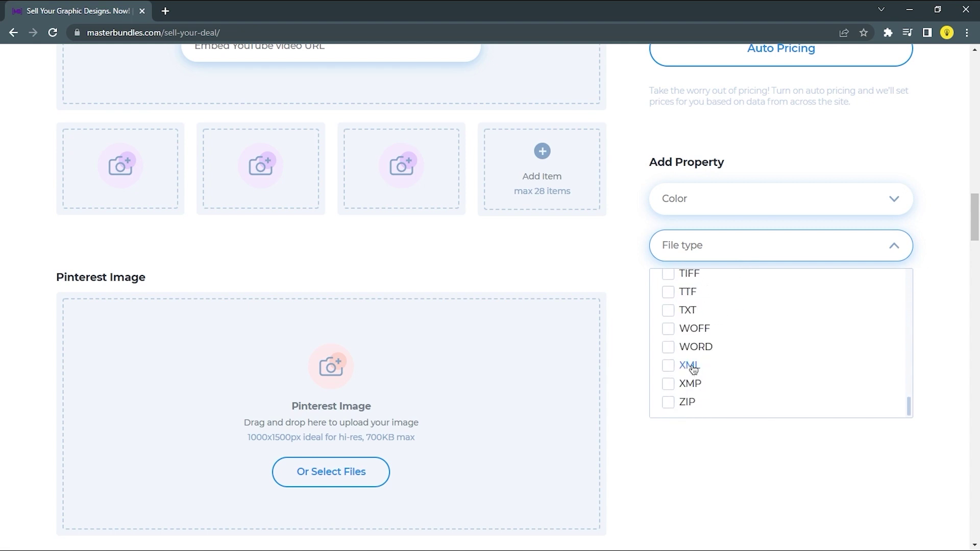
scroll(706, 347, up, 2)
scroll(689, 367, down, 2)
click(668, 403)
click(766, 424)
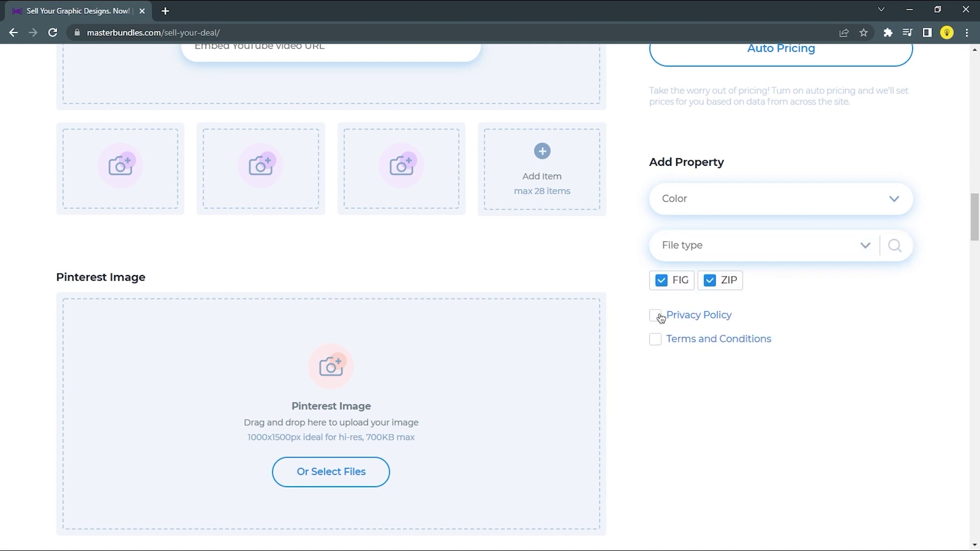
click(661, 344)
scroll(653, 387, down, 4)
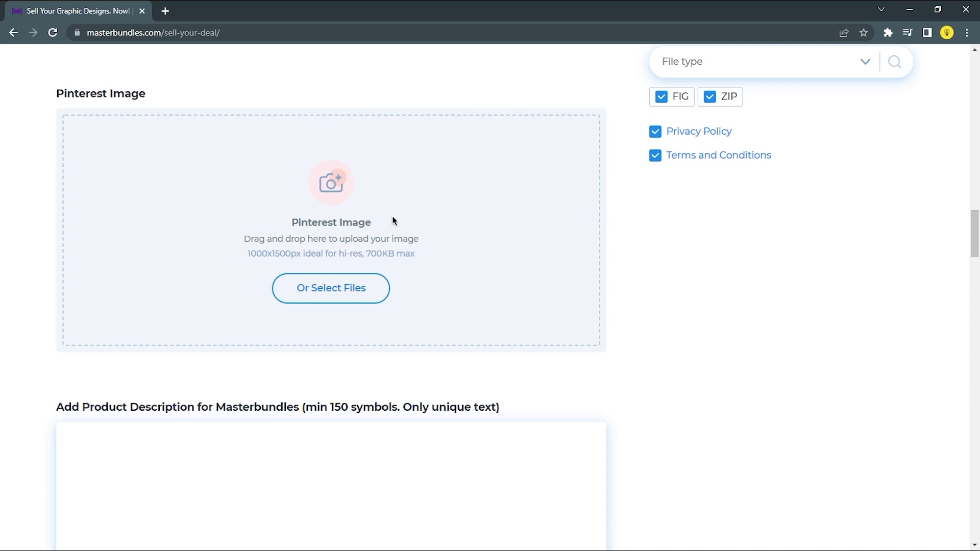
- Review the description, tags and the '30+ Mockups Dribbble only $19' search listing preview before publishing
scroll(433, 233, down, 5)
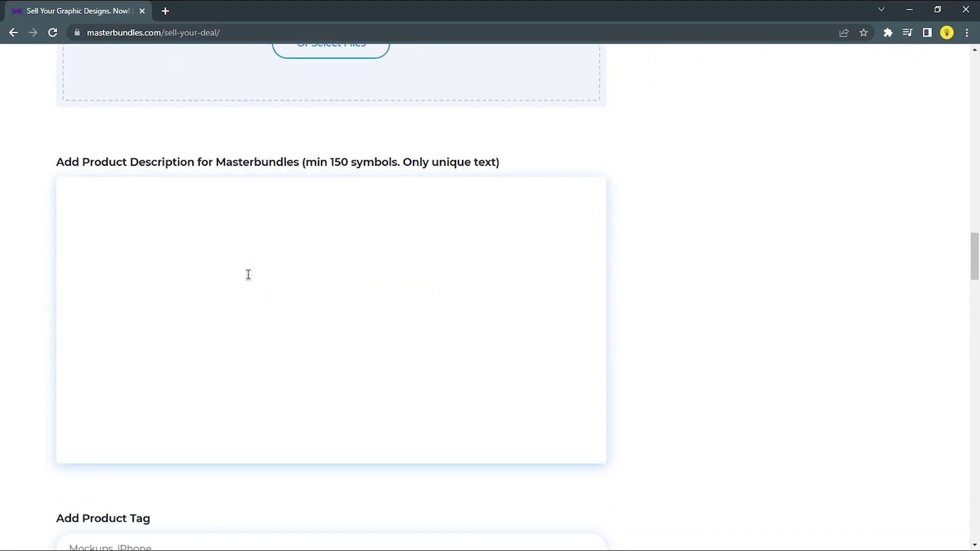
scroll(302, 289, down, 1)
click(296, 236)
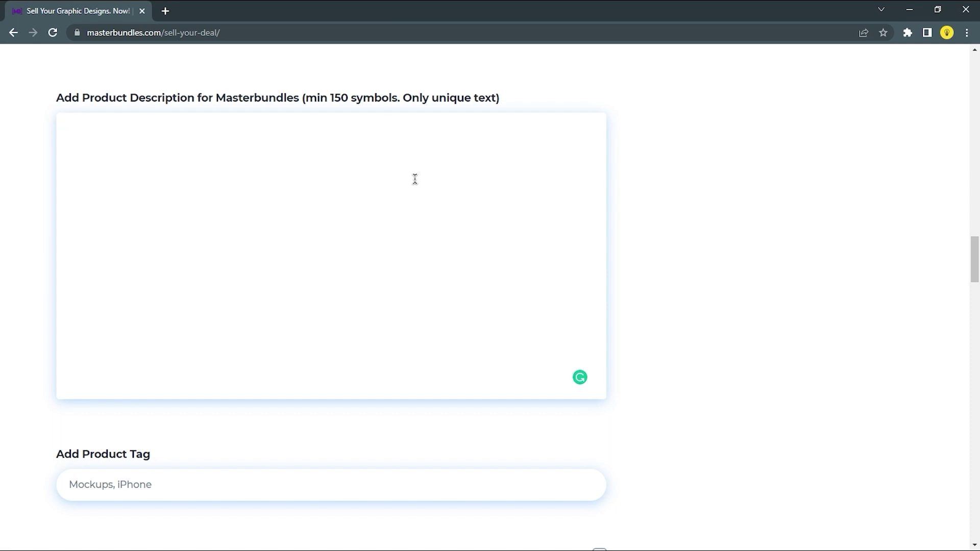
scroll(414, 179, down, 6)
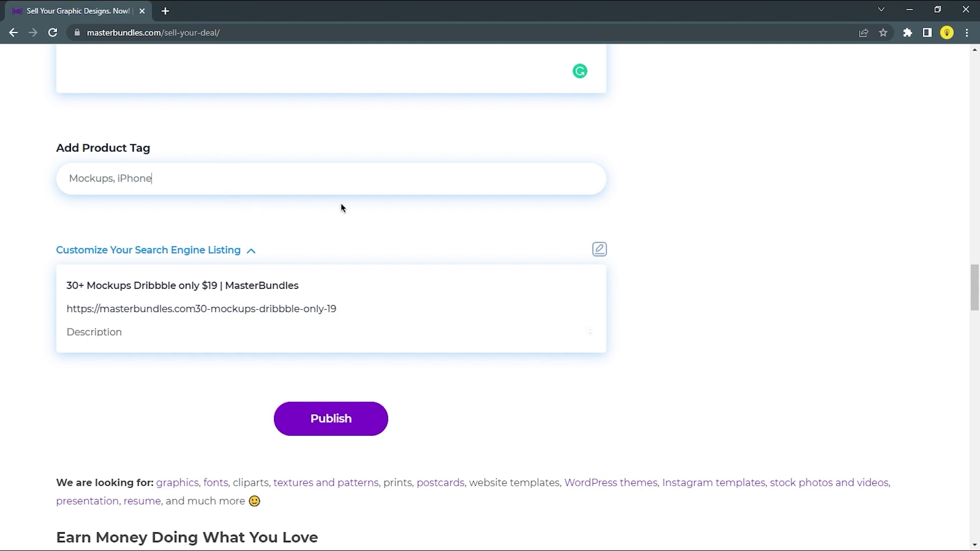
scroll(362, 214, down, 2)
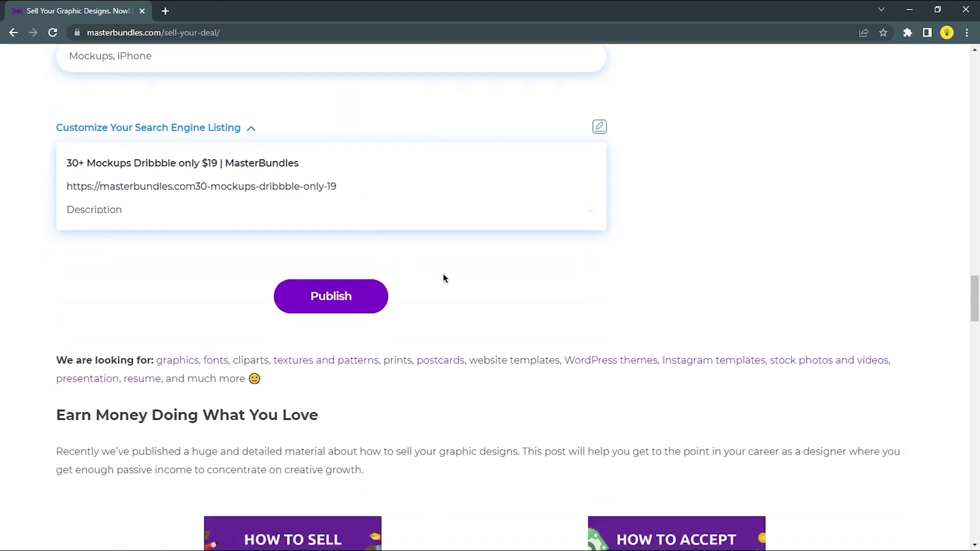